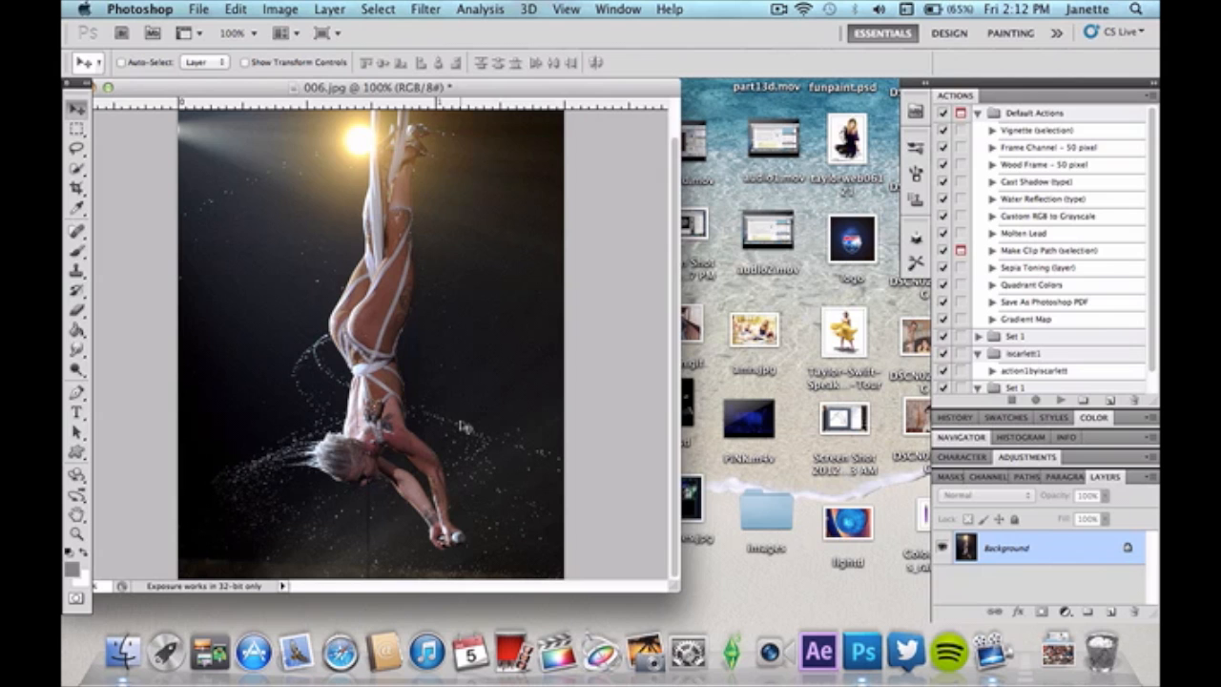
# Duplicate the background photo layer and apply a Gaussian Blur with a 10-pixel radius to the copy.
pyautogui.press('super+j')
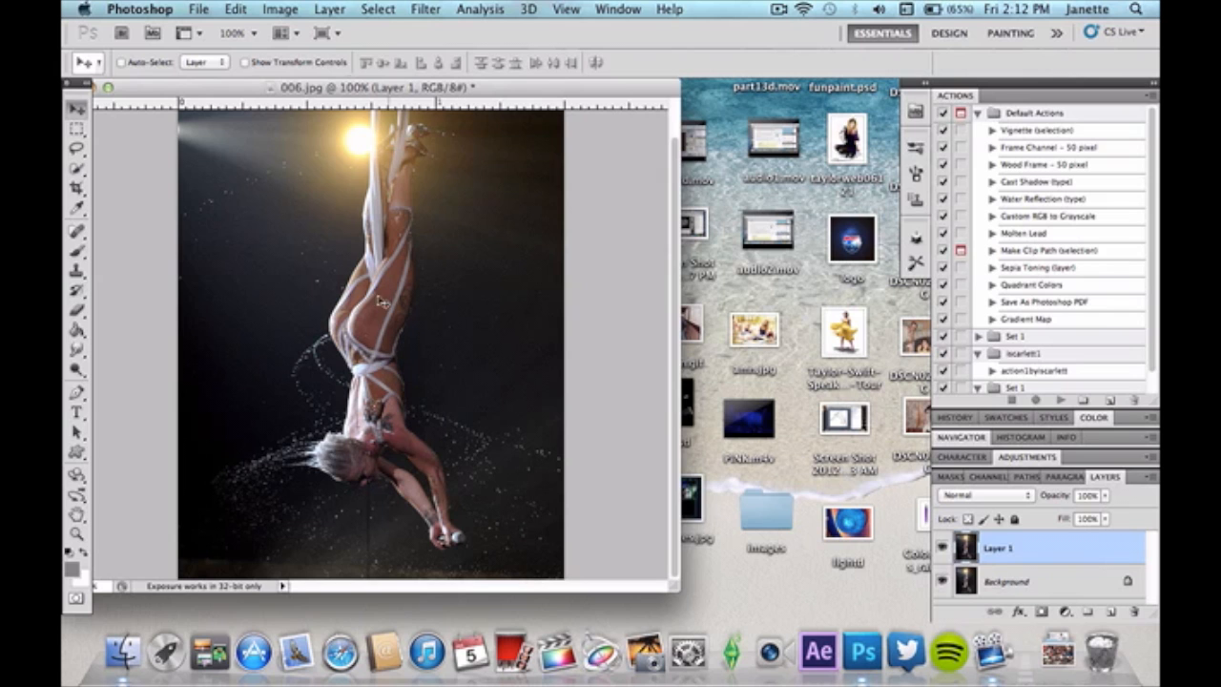
pyautogui.click(425, 8)
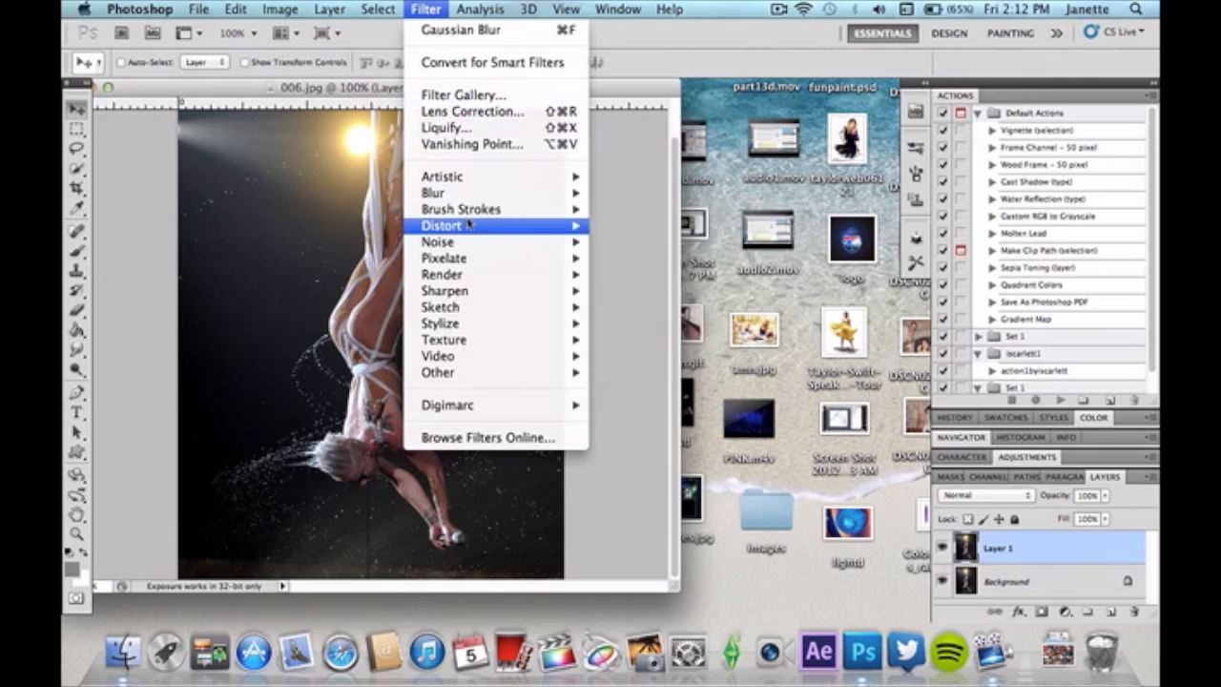
pyautogui.moveTo(482, 196)
pyautogui.click(622, 263)
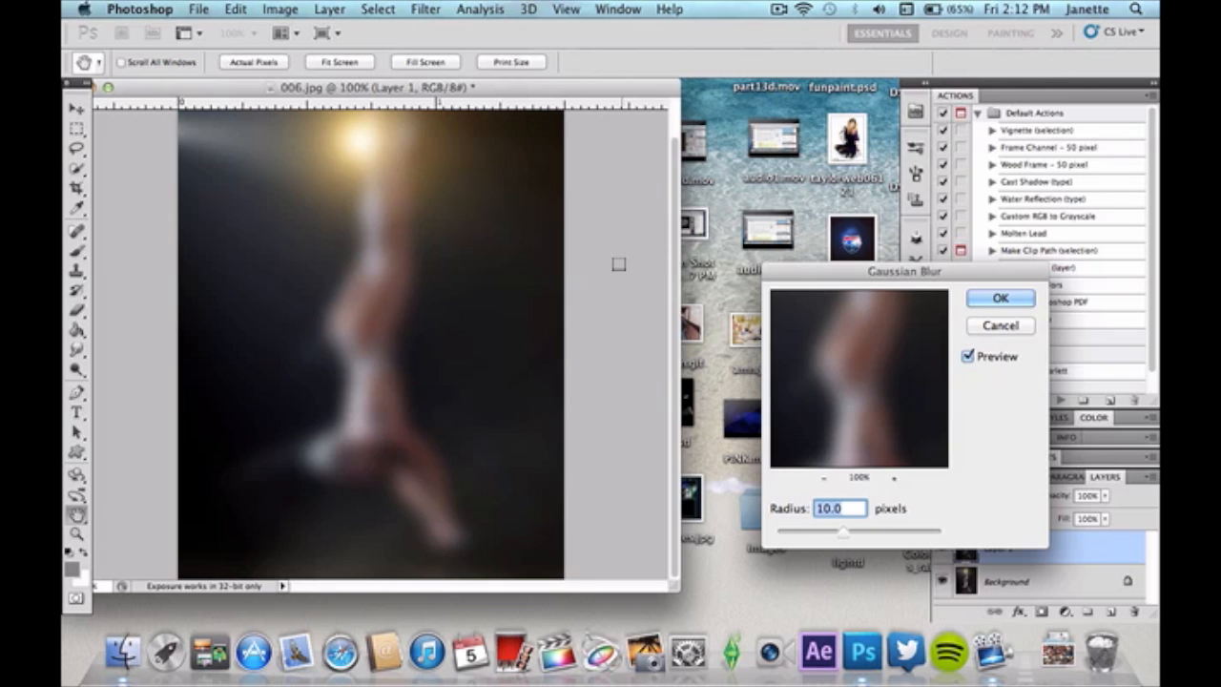
pyautogui.press('Return')
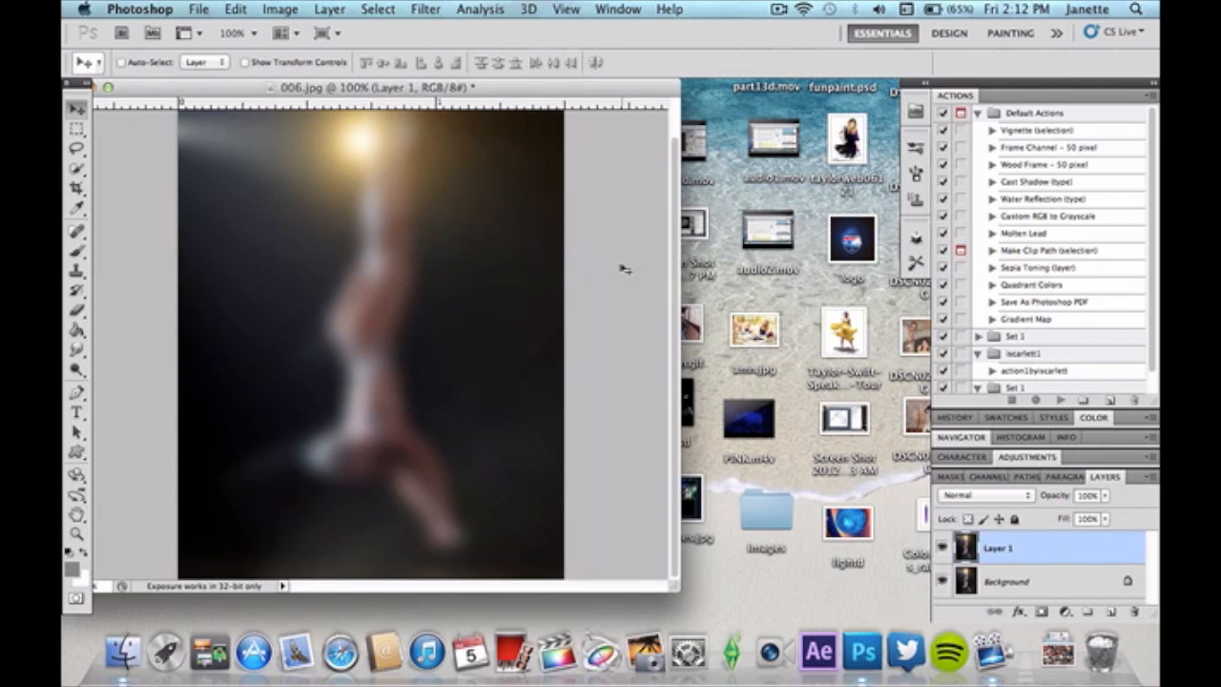
# Erase the blurred layer over the performer's head, torso and upper legs with a large 288-pixel eraser.
pyautogui.click(78, 313)
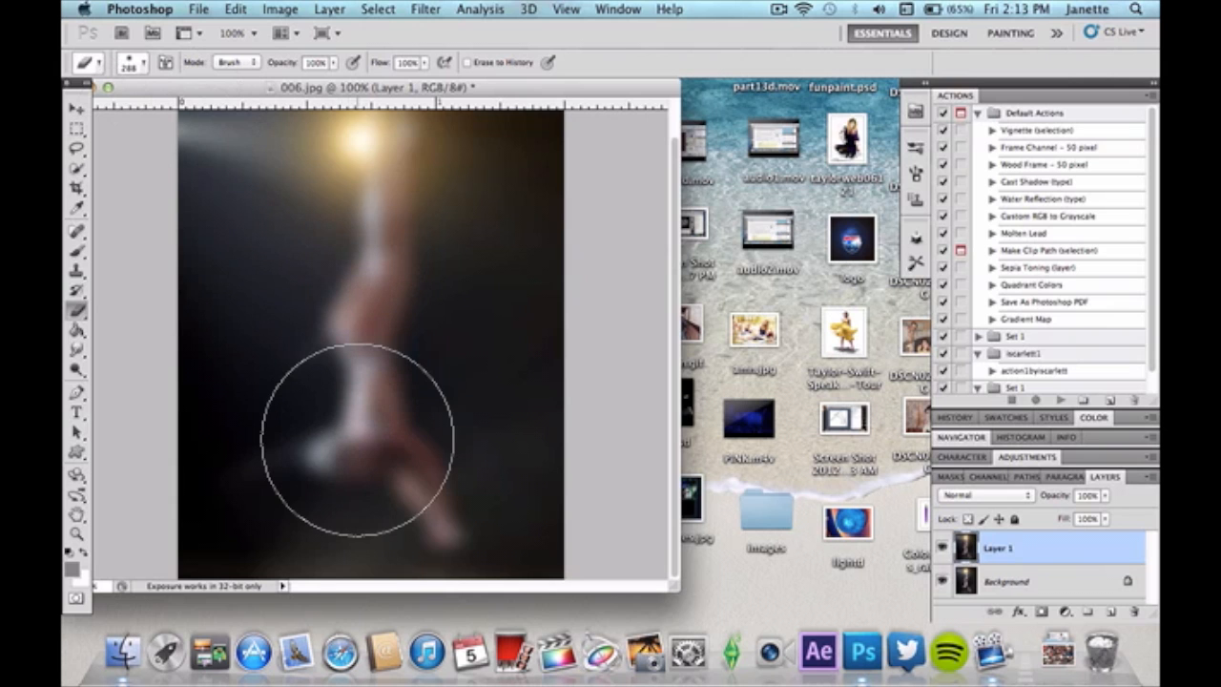
pyautogui.moveTo(357, 406)
pyautogui.mouseDown()
pyautogui.moveTo(321, 395)
pyautogui.moveTo(327, 409)
pyautogui.moveTo(368, 295)
pyautogui.moveTo(363, 353)
pyautogui.mouseUp()
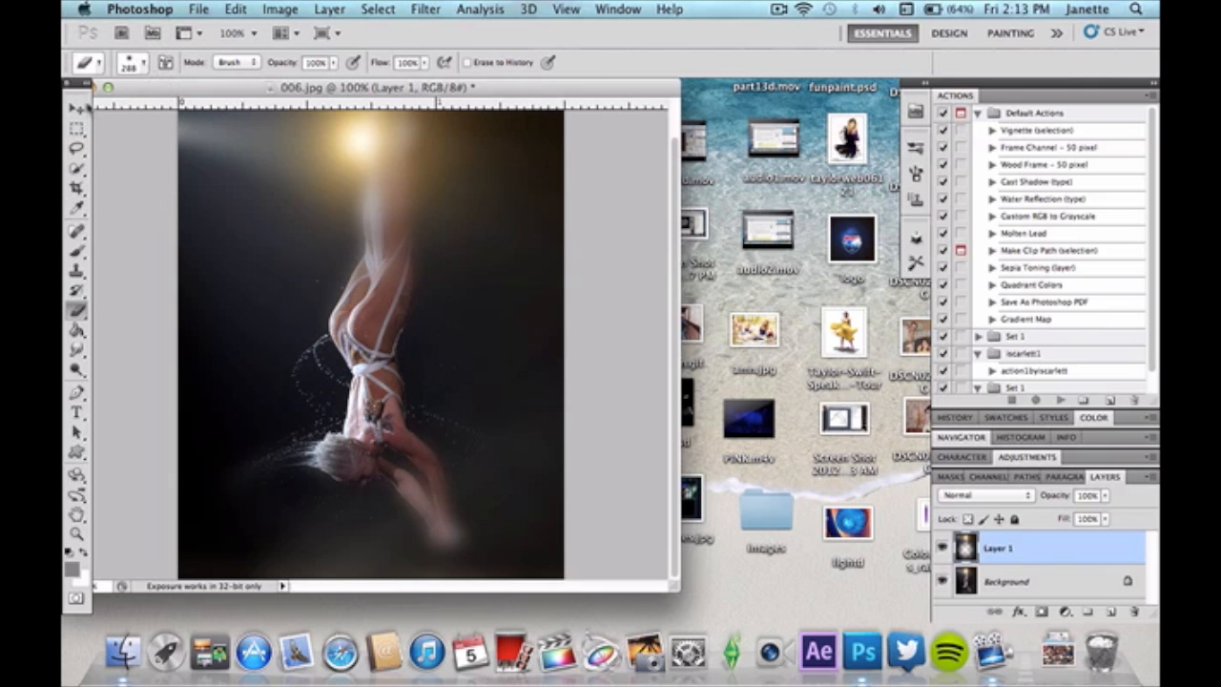
pyautogui.click(76, 108)
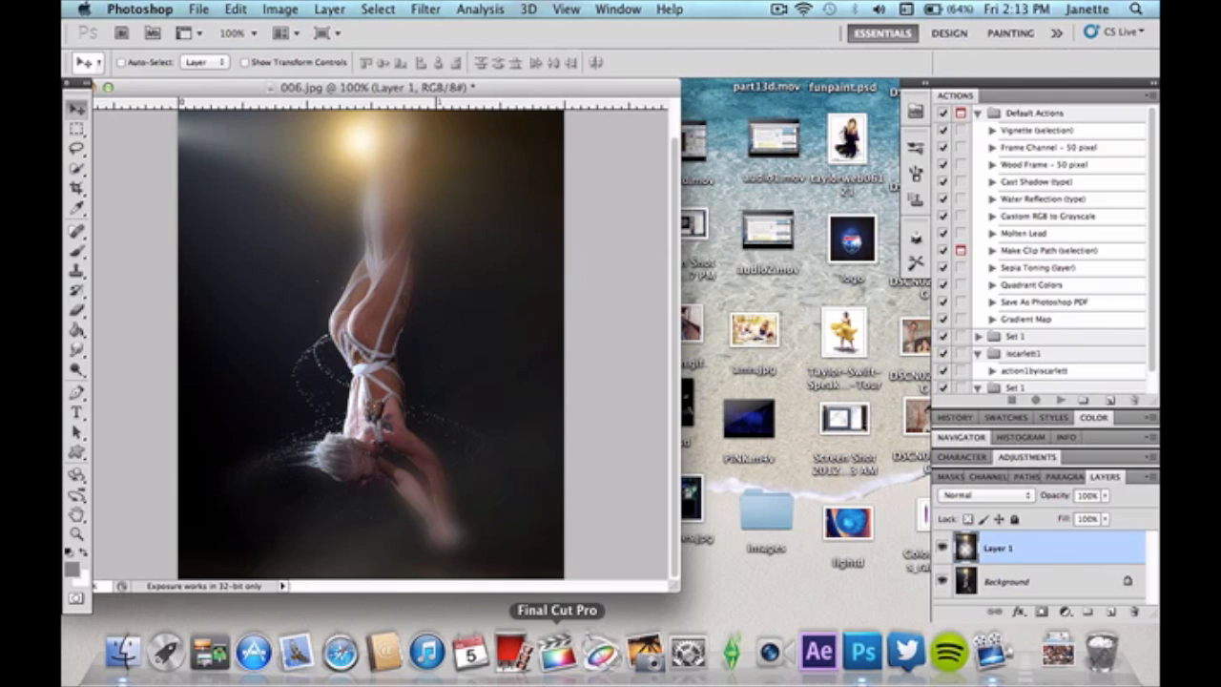
# Add a Gradient Map adjustment layer above the blurred layer using the "Purple, Yellow" gradient preset.
pyautogui.click(1065, 611)
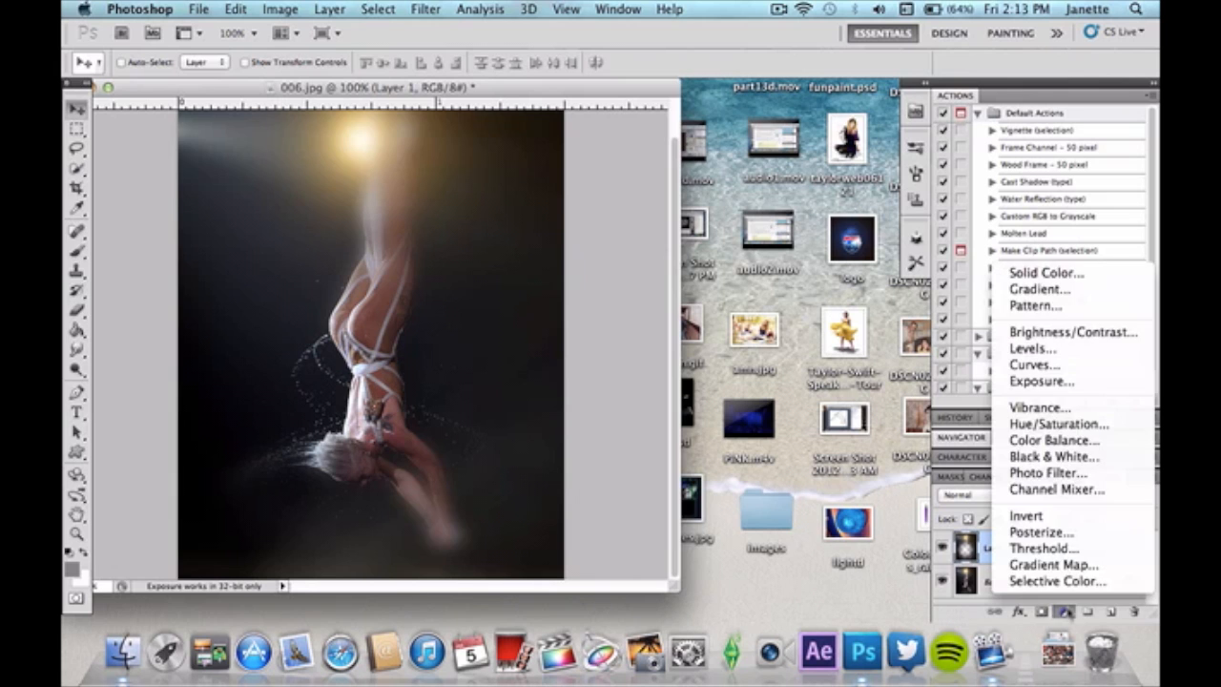
pyautogui.click(1076, 565)
pyautogui.click(1071, 364)
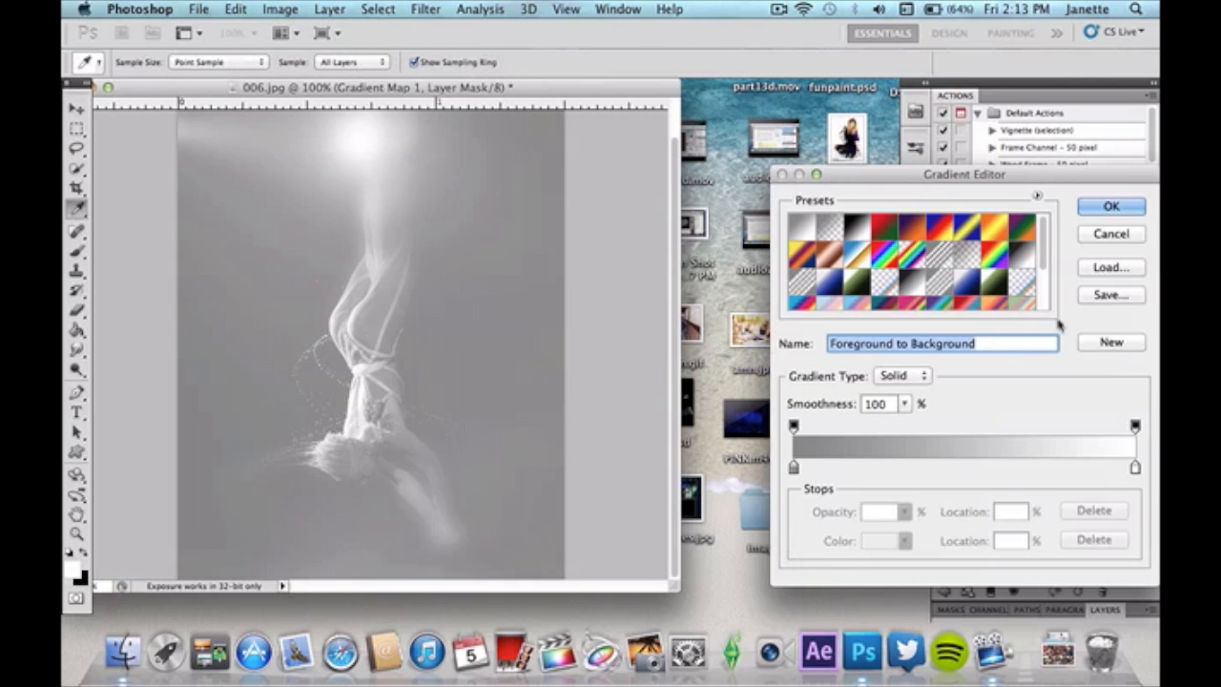
pyautogui.scroll(-2, 1002, 276)
pyautogui.click(990, 275)
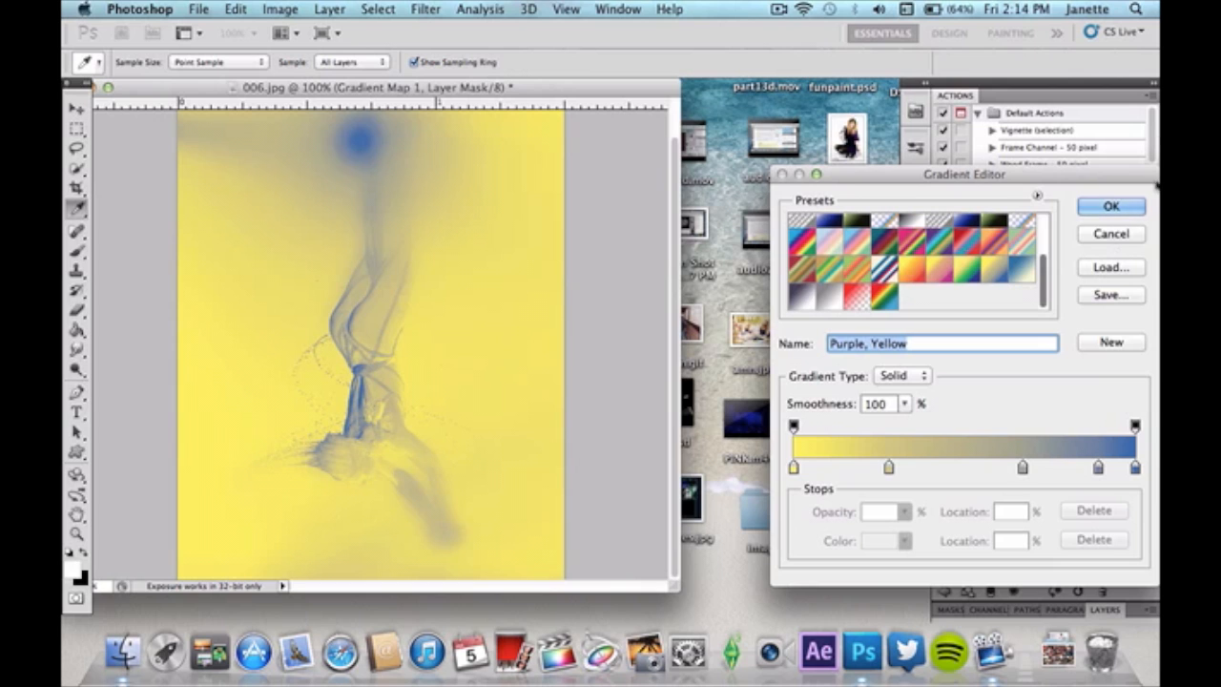
pyautogui.click(1097, 210)
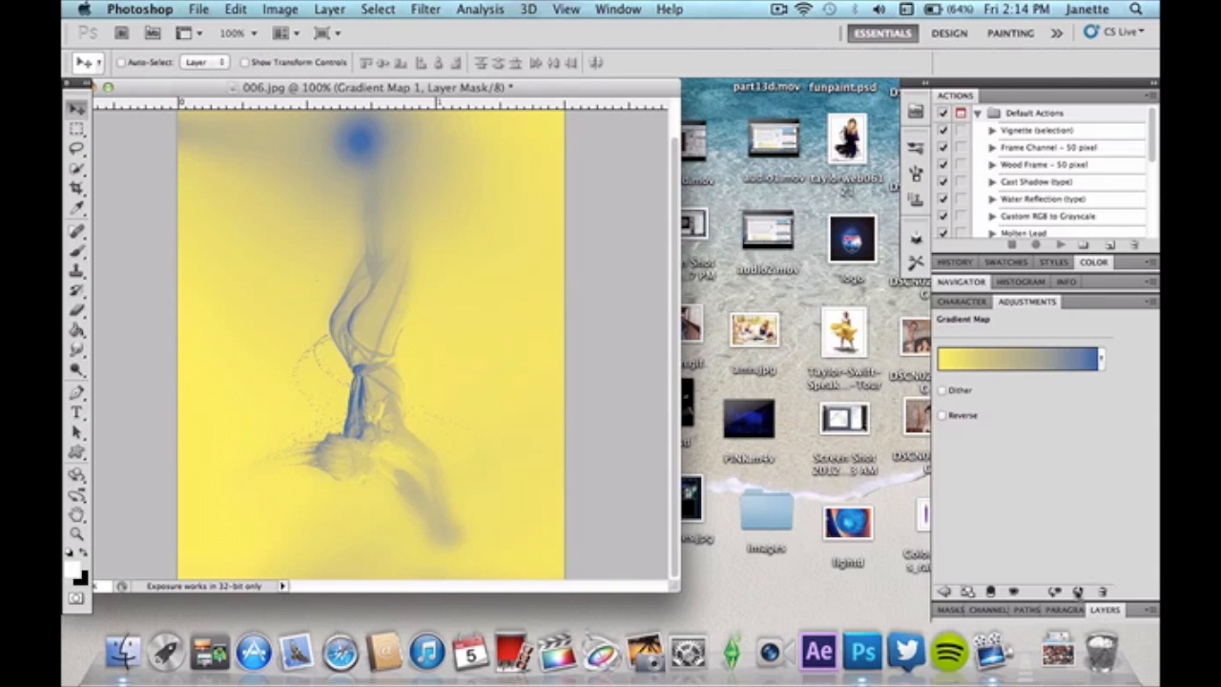
# Reverse the gradient map's colors and set its layer blend mode to Overlay.
pyautogui.click(943, 416)
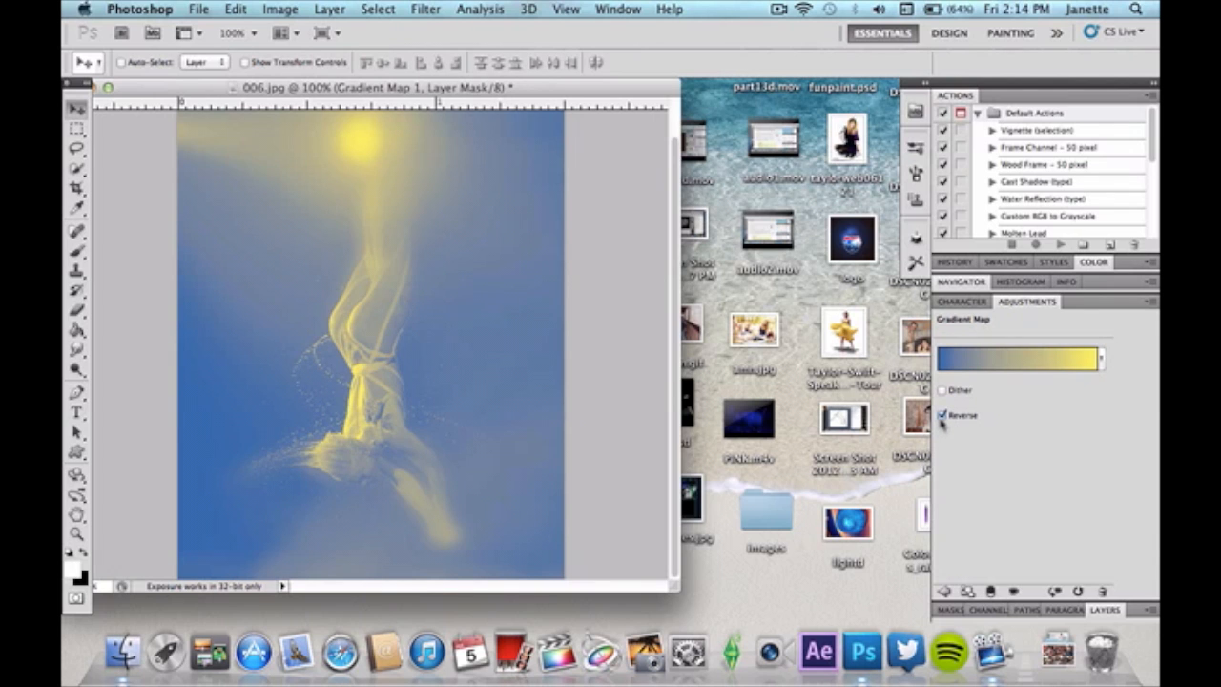
pyautogui.click(1105, 610)
pyautogui.click(1017, 496)
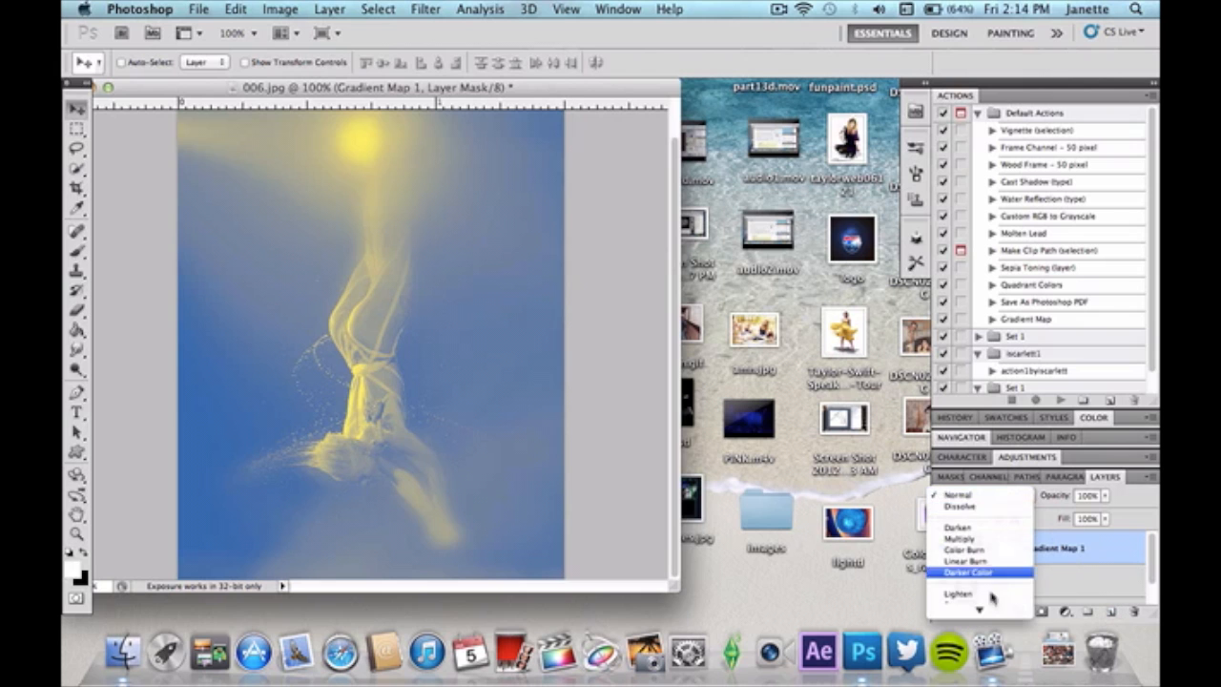
pyautogui.moveTo(993, 610)
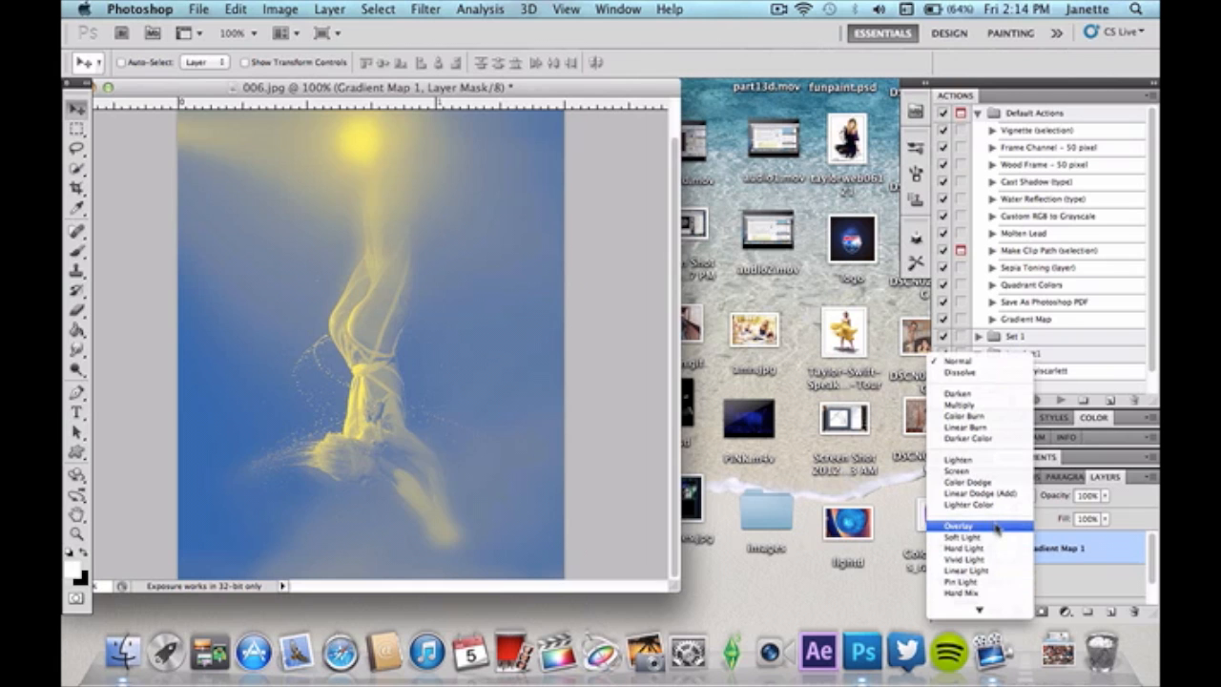
pyautogui.click(997, 524)
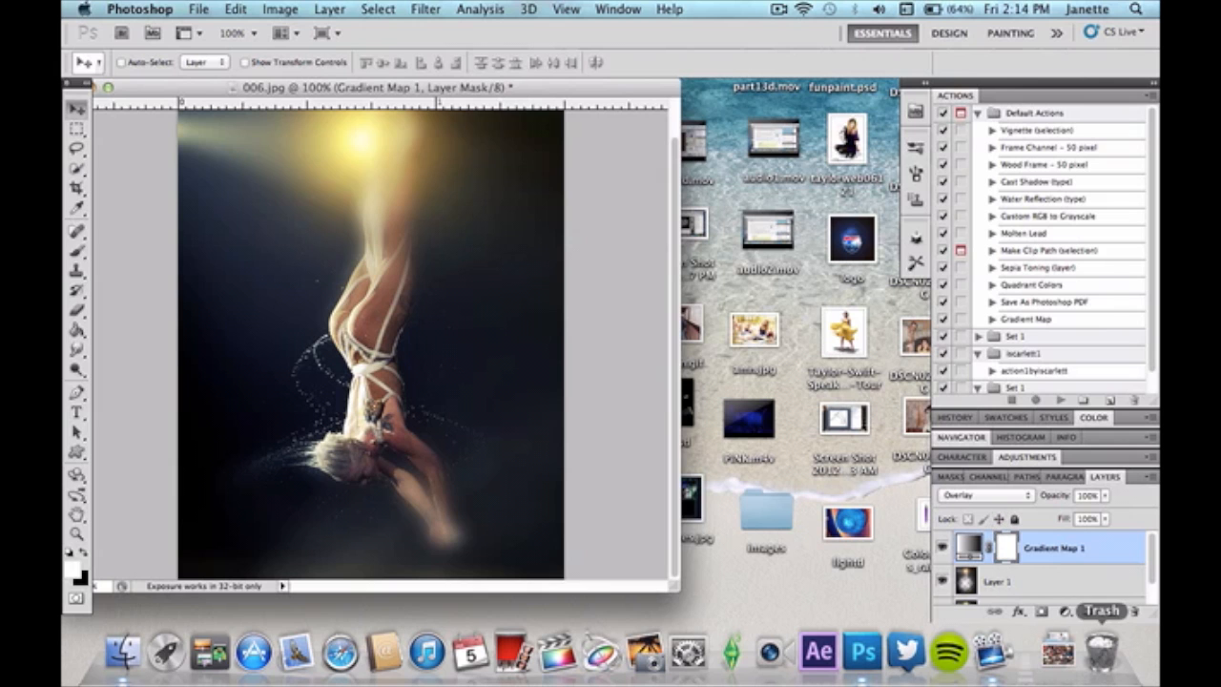
# Add a Brightness/Contrast adjustment layer with brightness 38 and contrast 24.
pyautogui.click(1064, 611)
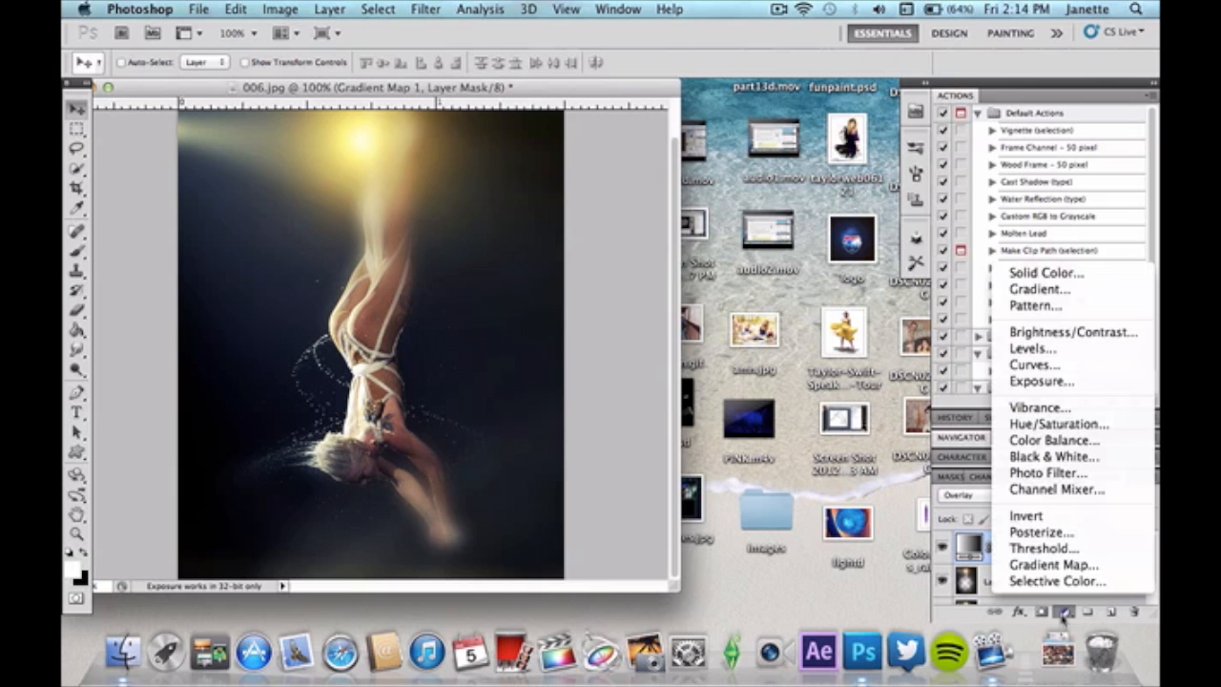
pyautogui.click(1065, 332)
pyautogui.moveTo(1023, 371); pyautogui.dragTo(1042, 407)
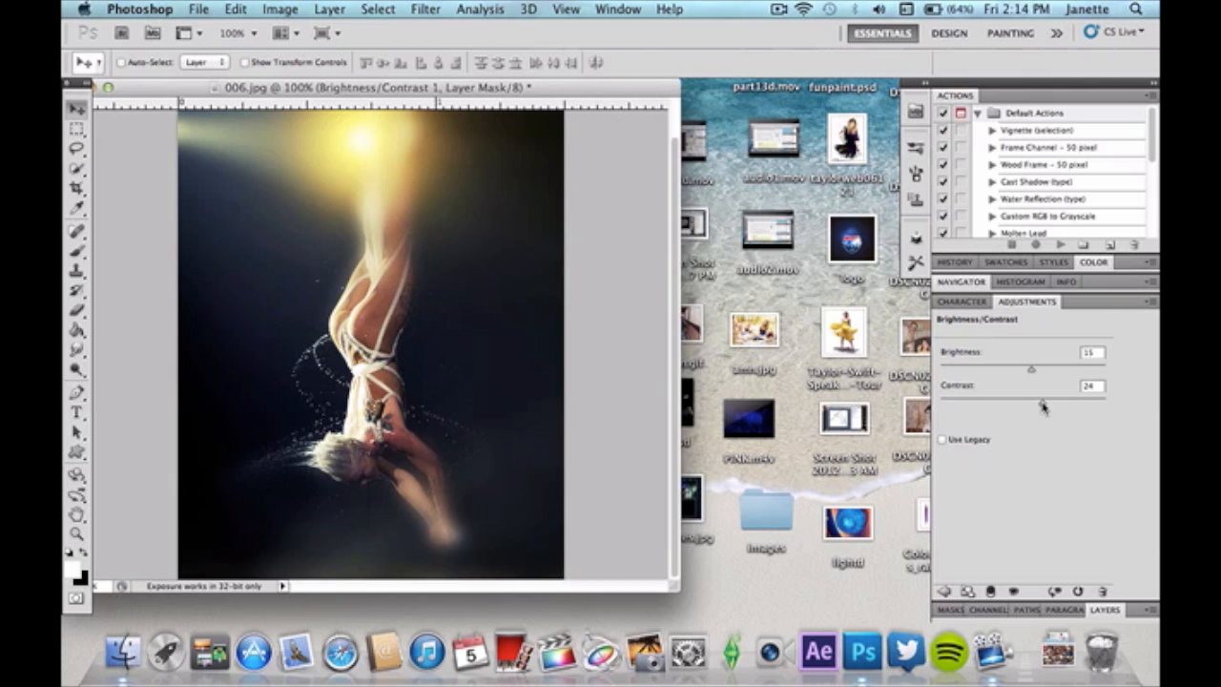
pyautogui.moveTo(1032, 371); pyautogui.dragTo(1044, 373)
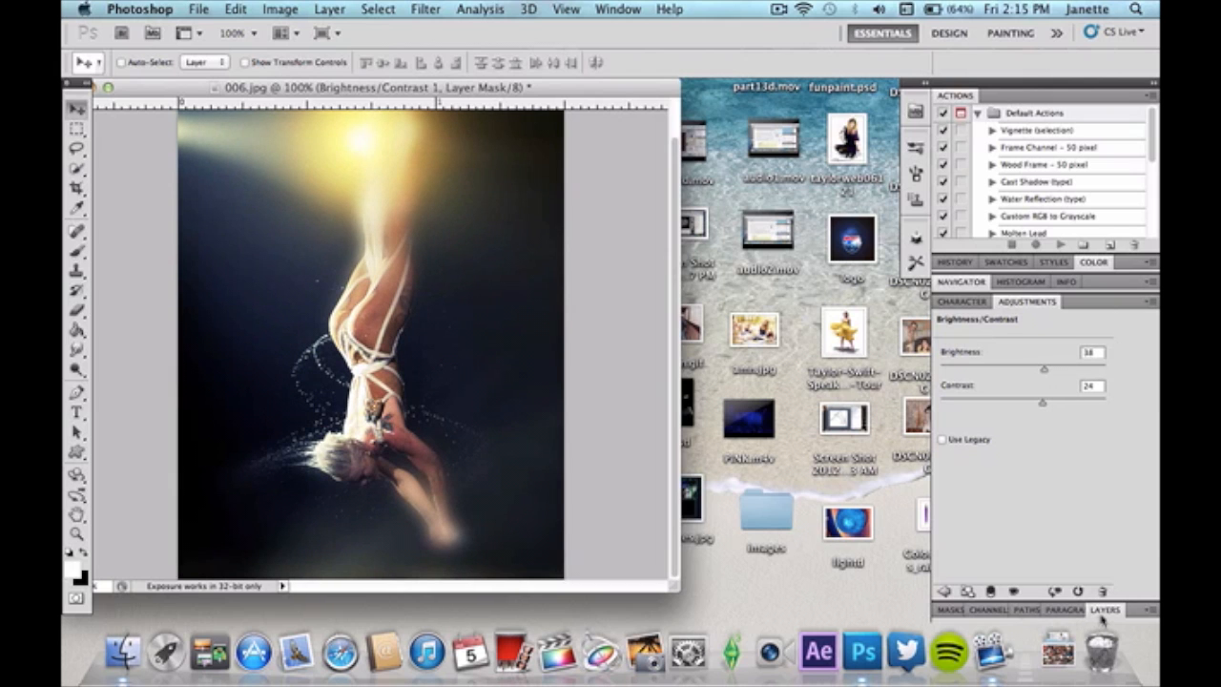
pyautogui.click(1103, 612)
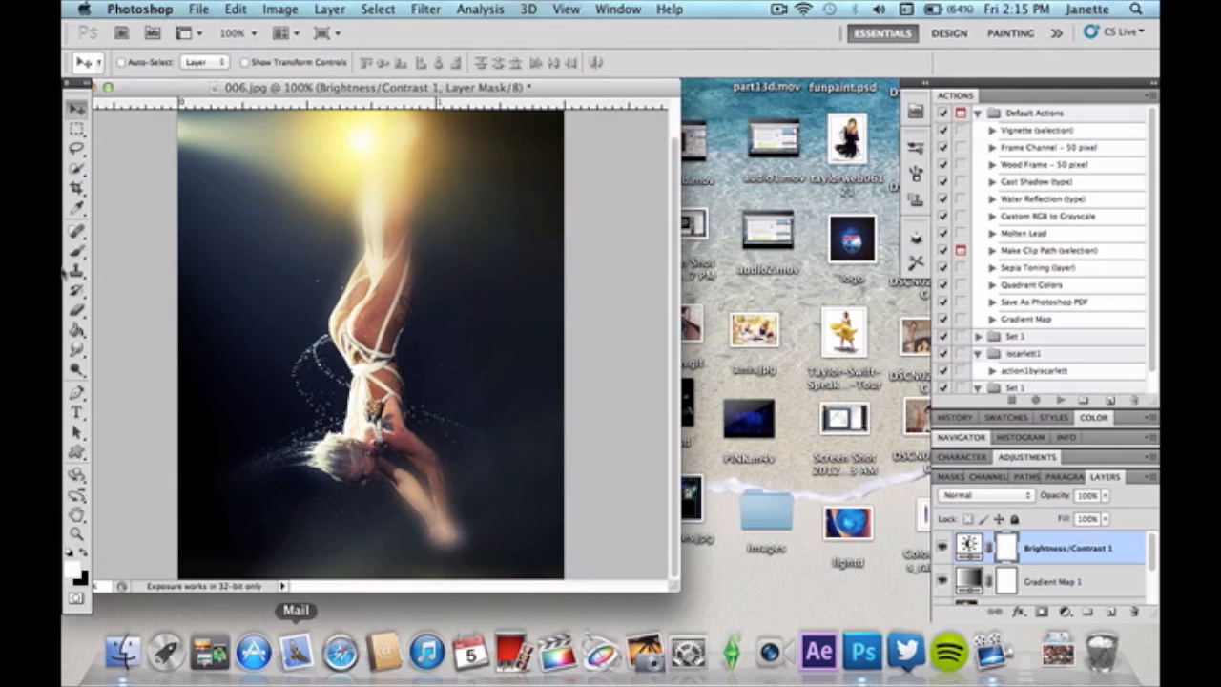
# Add the text "Jazzed" beside the performer's legs, near the photo's upper-left corner, at a size of 12 pt.
pyautogui.click(78, 411)
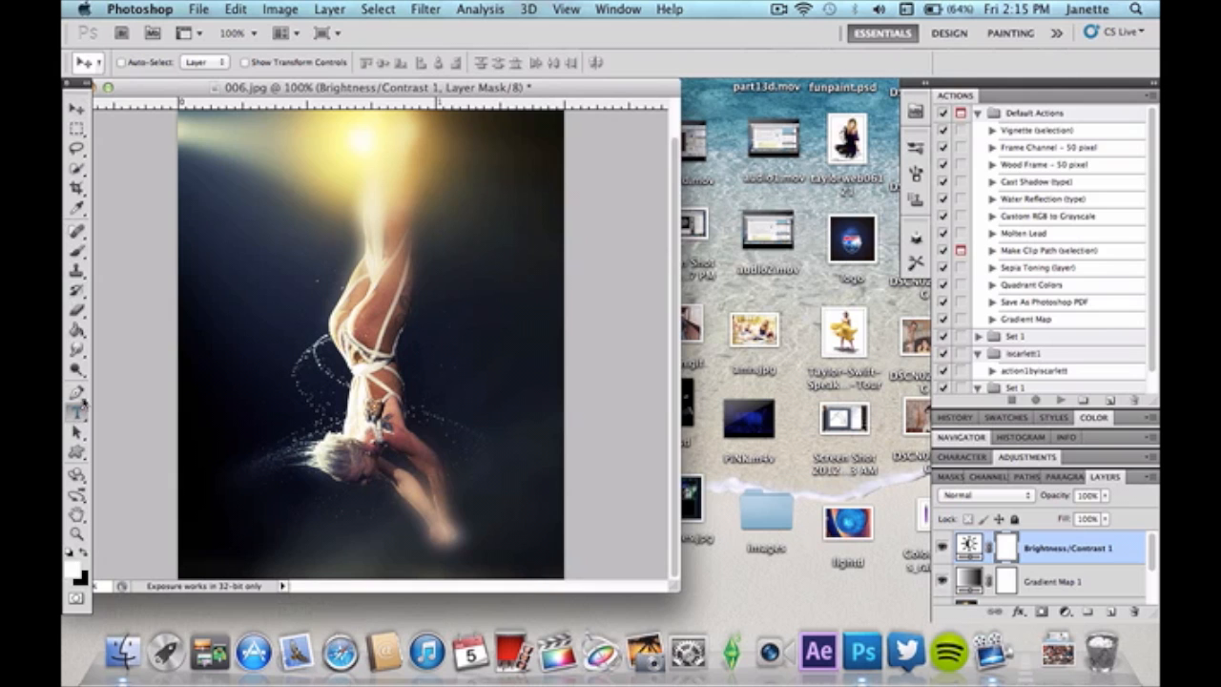
pyautogui.click(264, 212)
pyautogui.write('text')
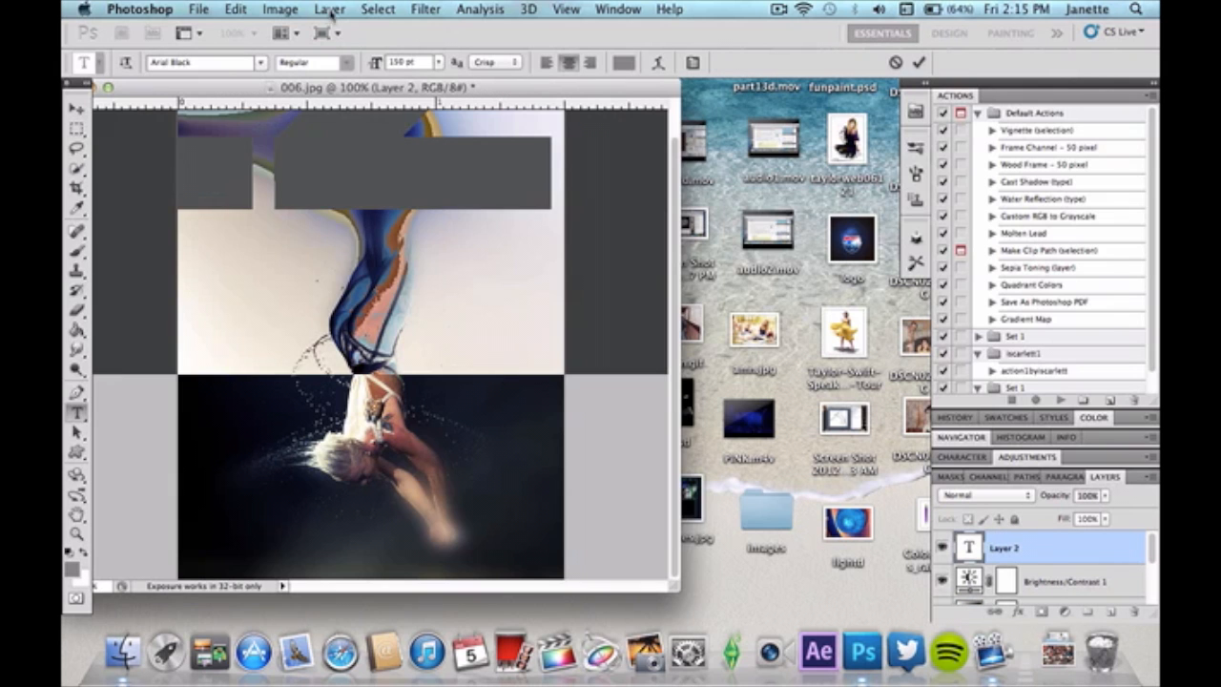
pyautogui.click(438, 63)
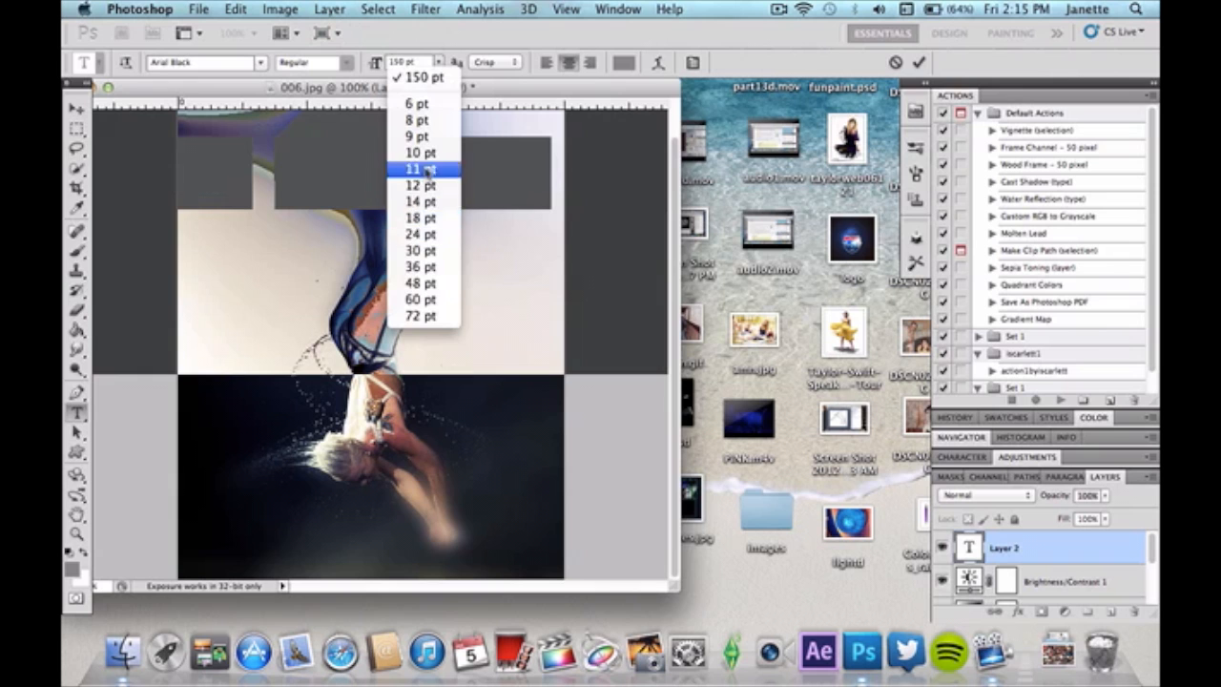
pyautogui.click(430, 283)
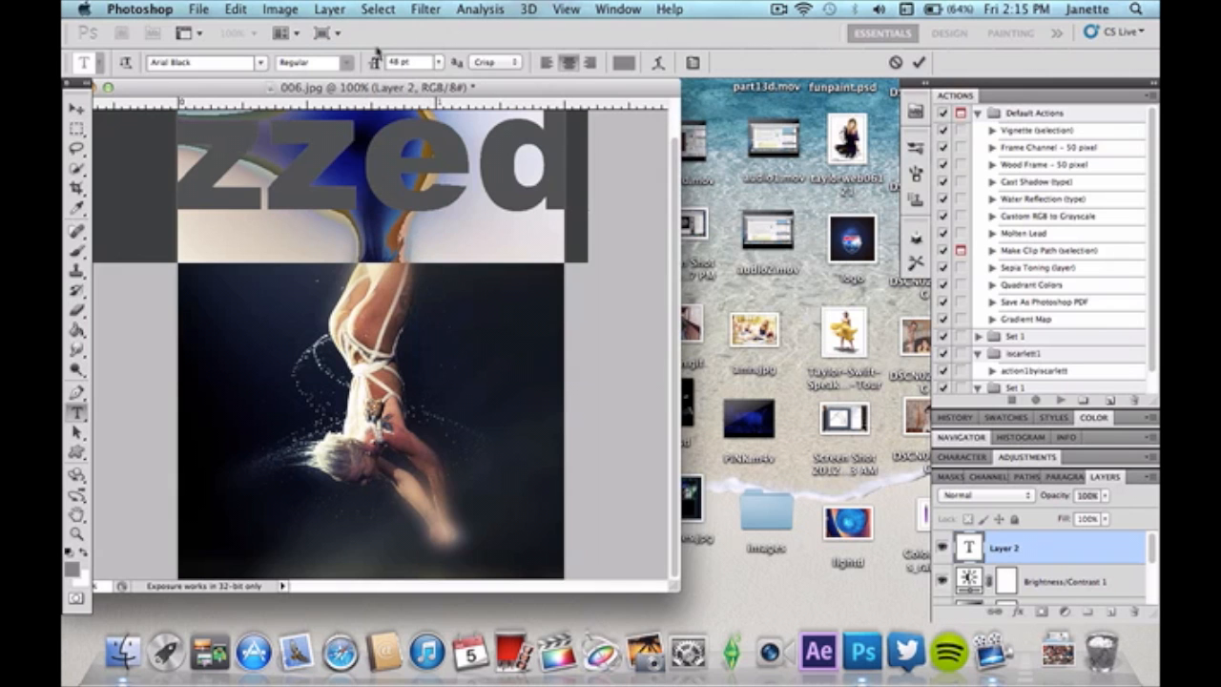
pyautogui.click(438, 63)
pyautogui.click(431, 196)
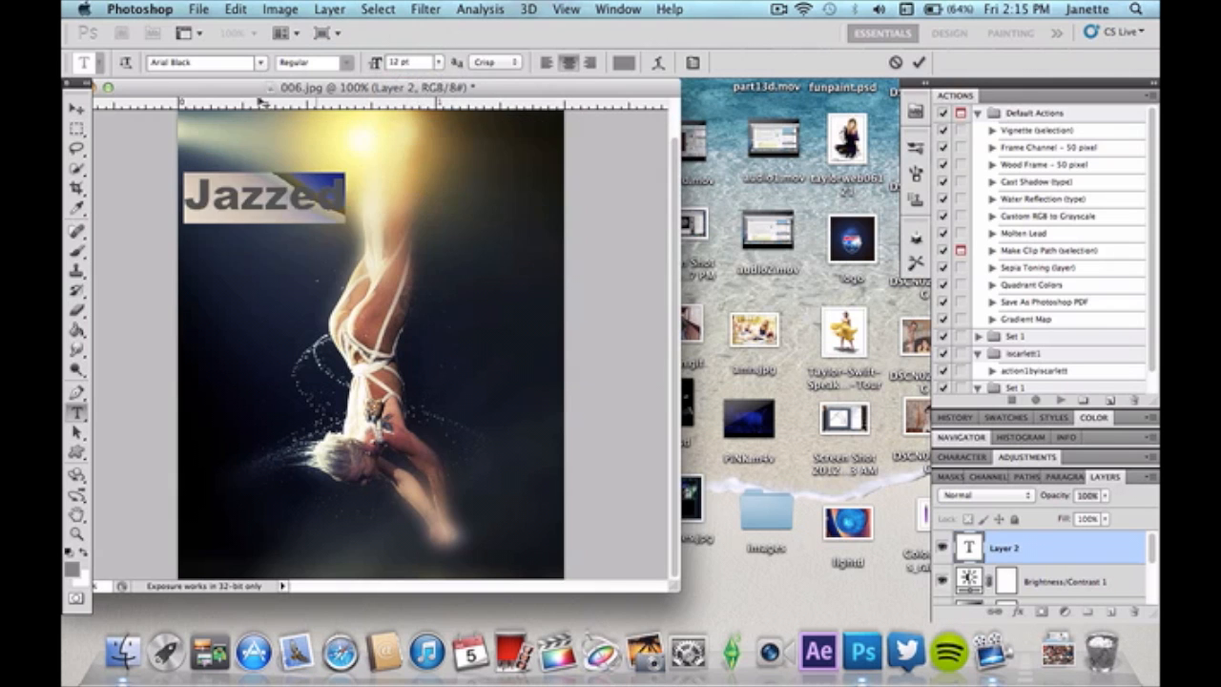
# Change the "Jazzed" text's font to Brush Script MT and move the text slightly higher on the photo.
pyautogui.click(259, 63)
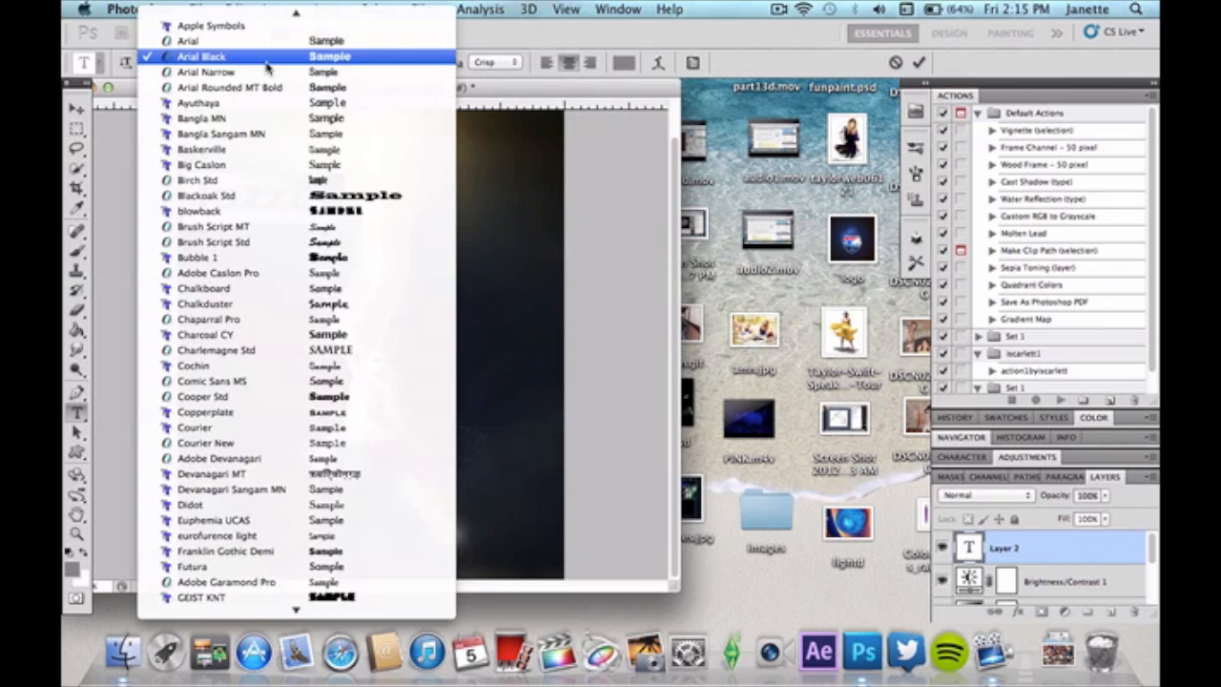
pyautogui.click(288, 236)
pyautogui.click(77, 108)
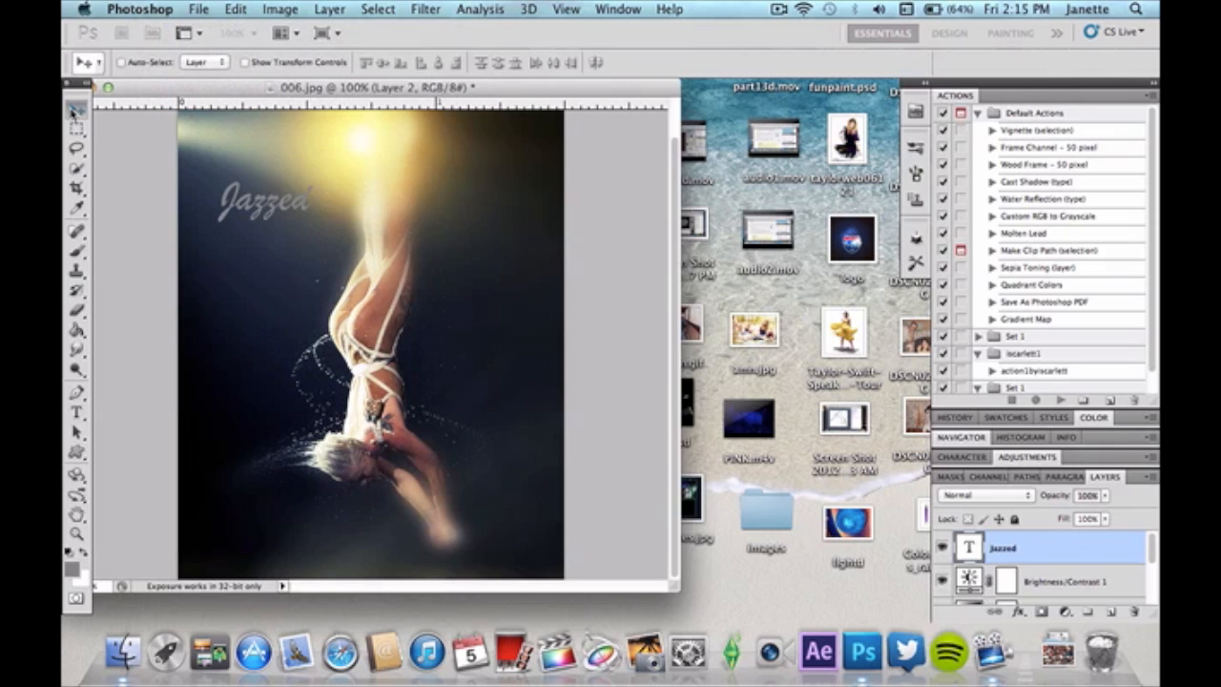
pyautogui.moveTo(246, 192); pyautogui.dragTo(428, 186)
# Recolor the entire "Jazzed" text to white (ffffff).
pyautogui.click(76, 412)
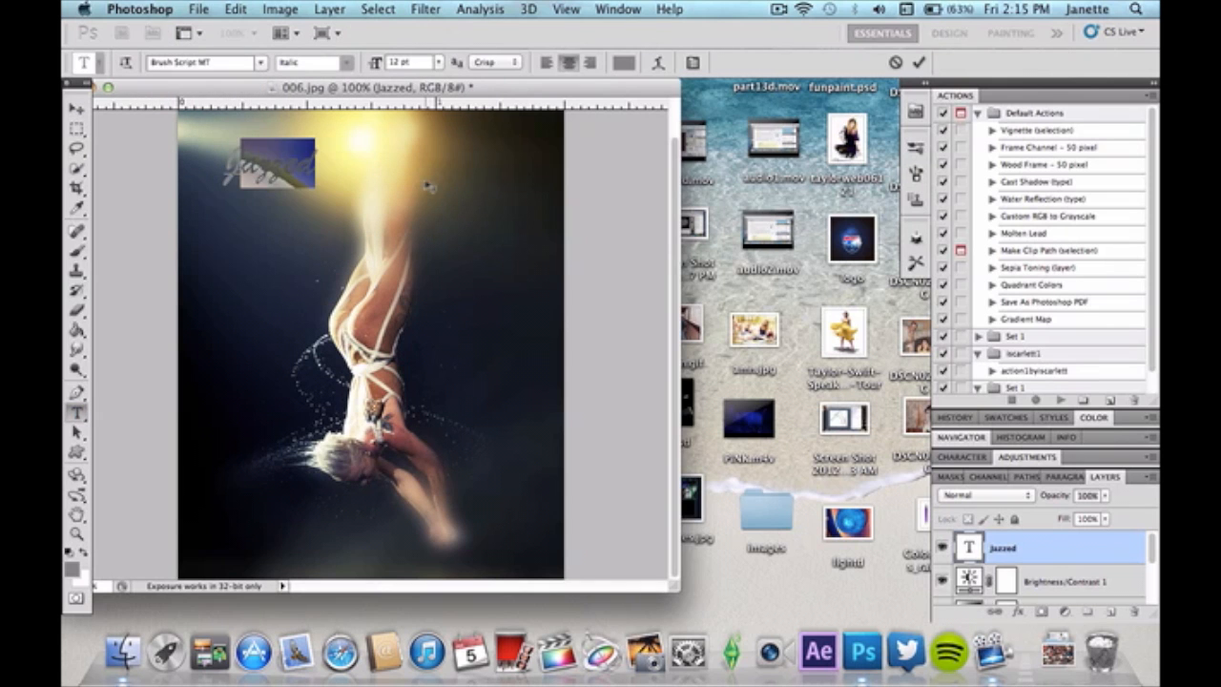
pyautogui.press('super+a')
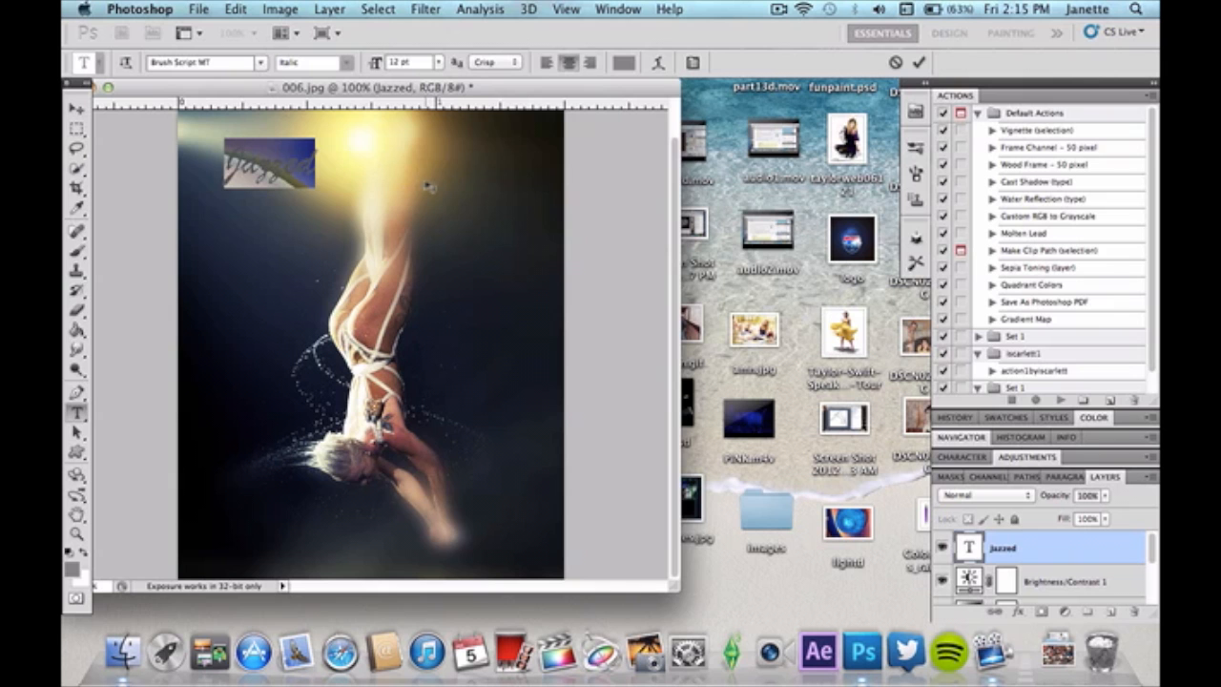
pyautogui.click(624, 63)
pyautogui.moveTo(372, 177); pyautogui.dragTo(248, 91)
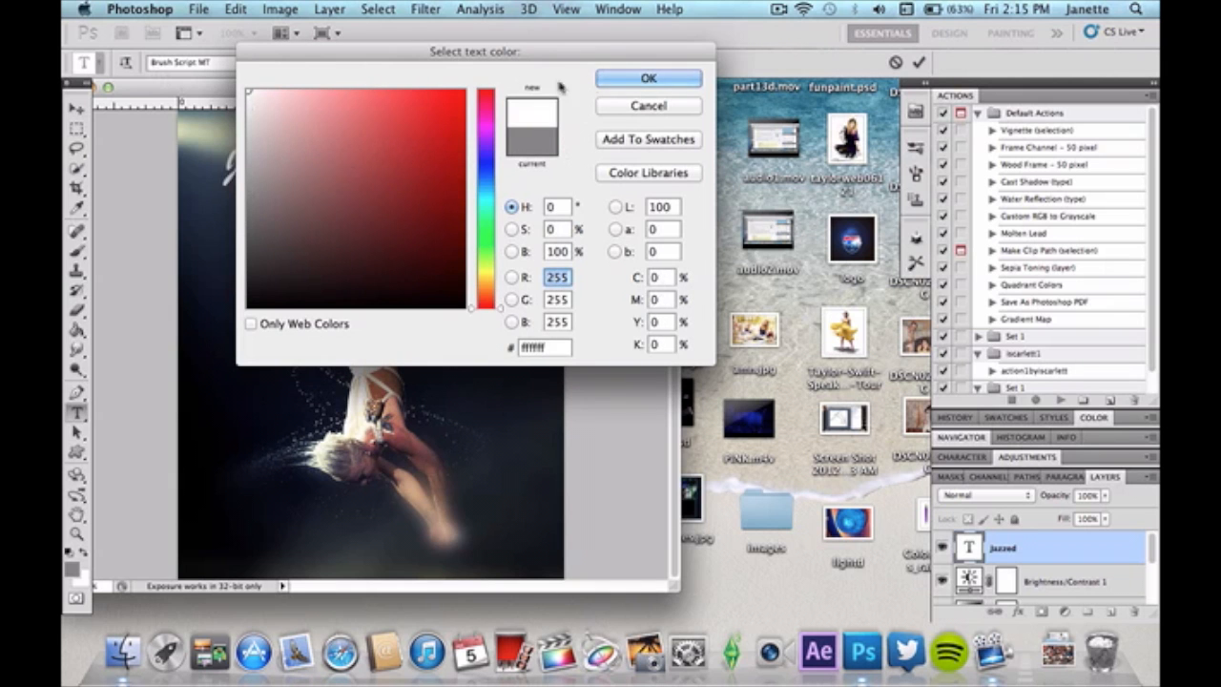
pyautogui.click(616, 80)
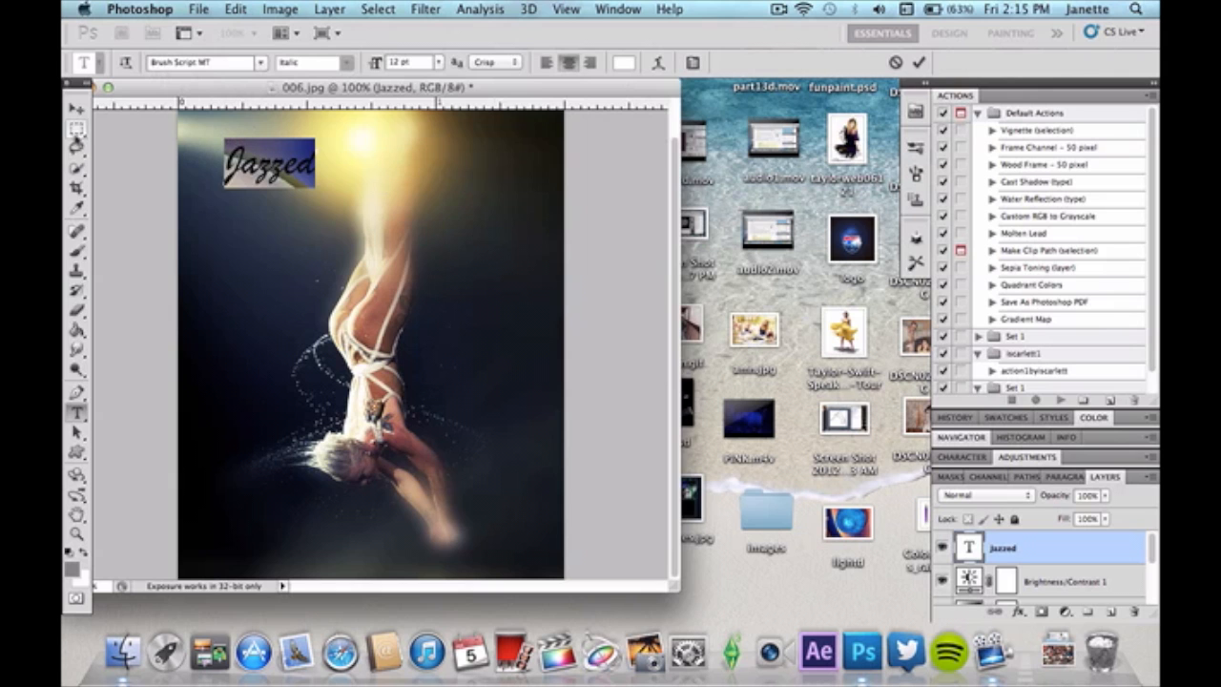
pyautogui.click(77, 109)
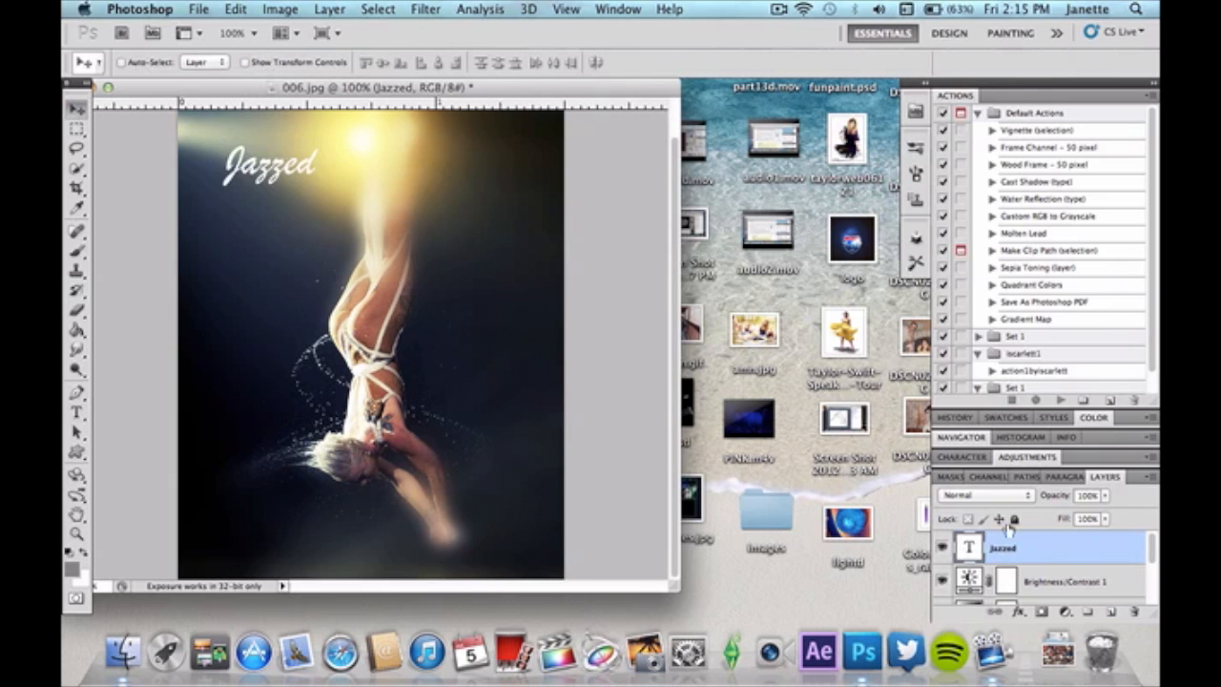
# Set the "Jazzed" text layer's blend mode to Overlay.
pyautogui.click(1011, 499)
pyautogui.scroll(-5, 1011, 511)
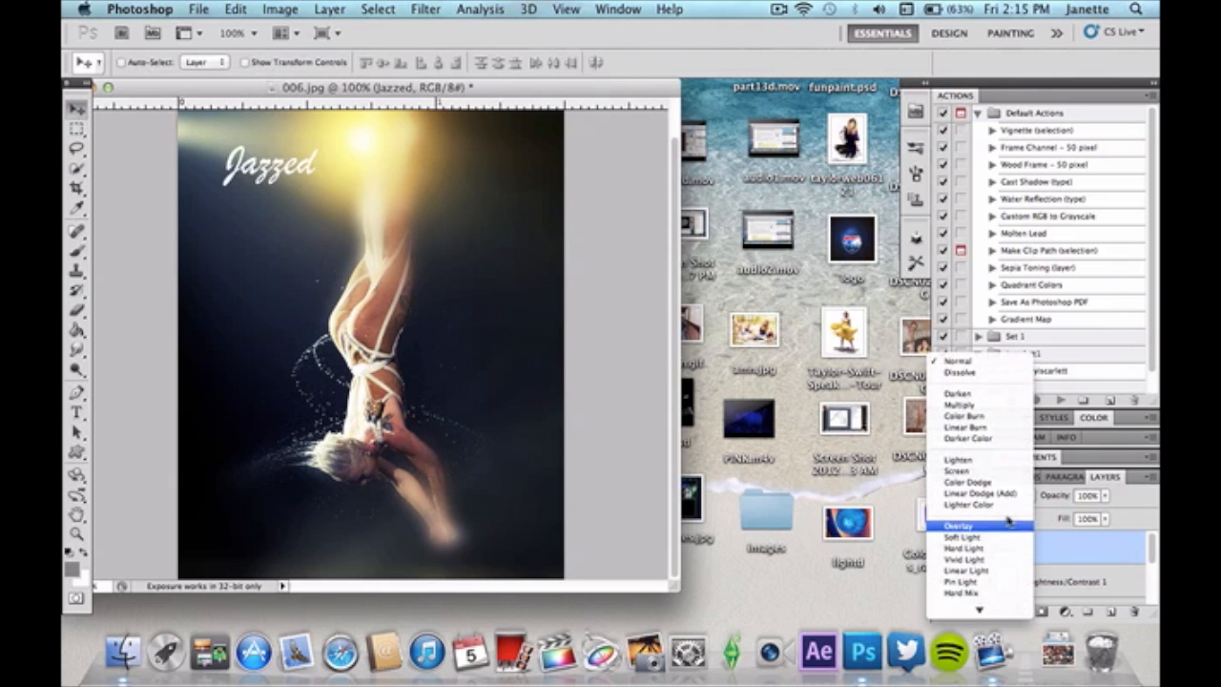
pyautogui.click(1014, 524)
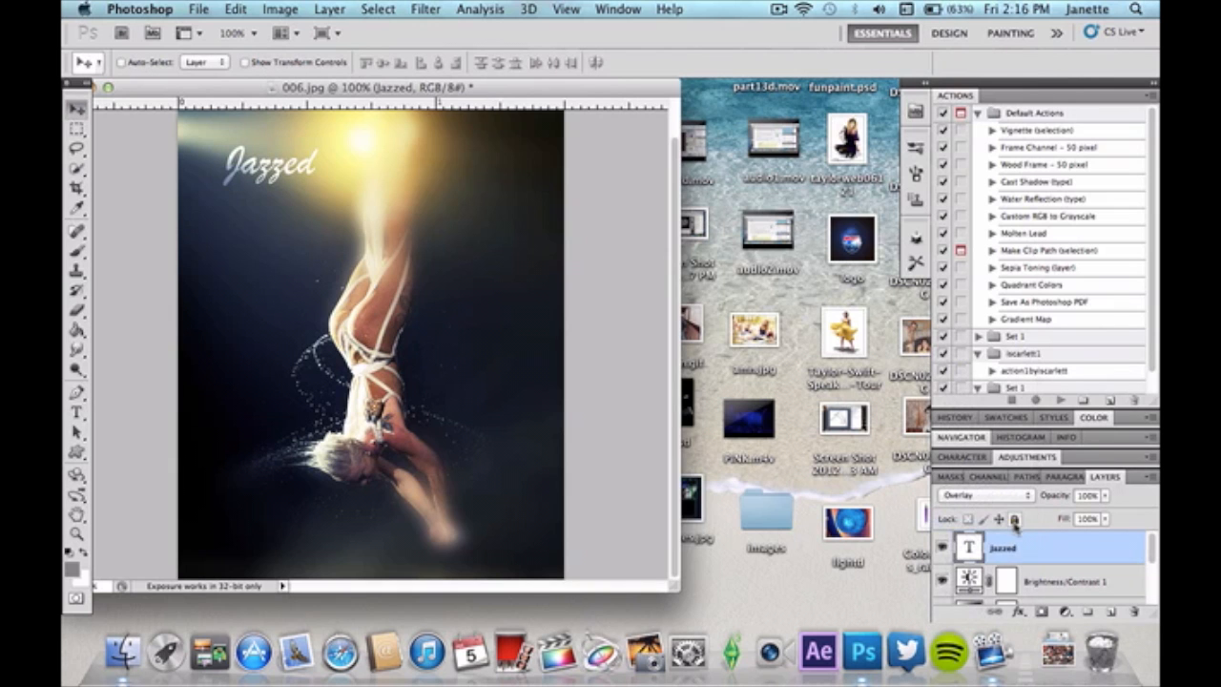
# Try the "Jazzed" text in several spots on the photo and place it to the right of the performer's torso.
pyautogui.moveTo(287, 166); pyautogui.dragTo(465, 177)
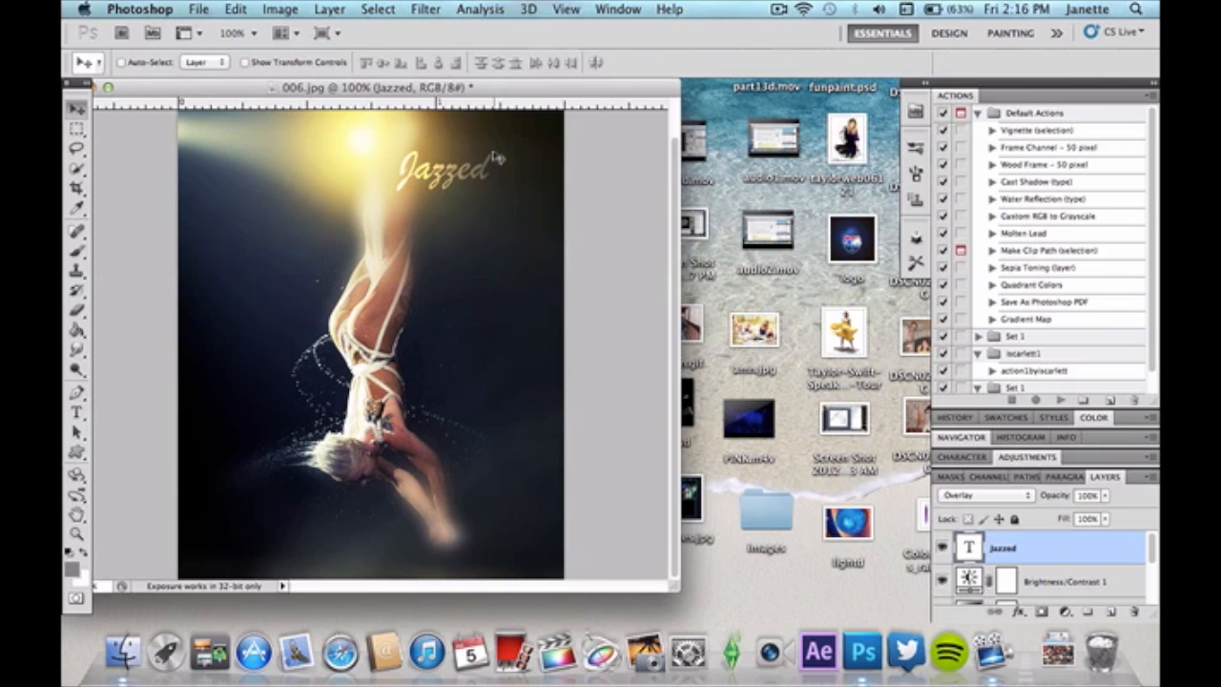
pyautogui.moveTo(494, 162); pyautogui.dragTo(375, 544)
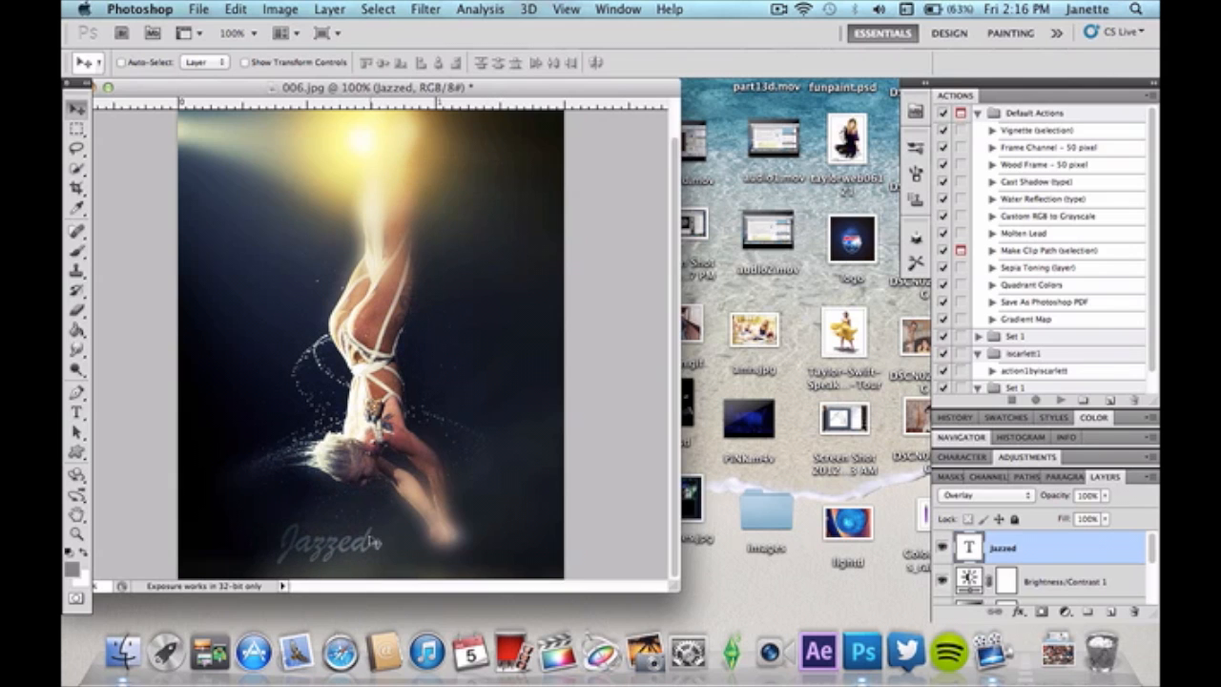
pyautogui.moveTo(344, 551); pyautogui.dragTo(522, 534)
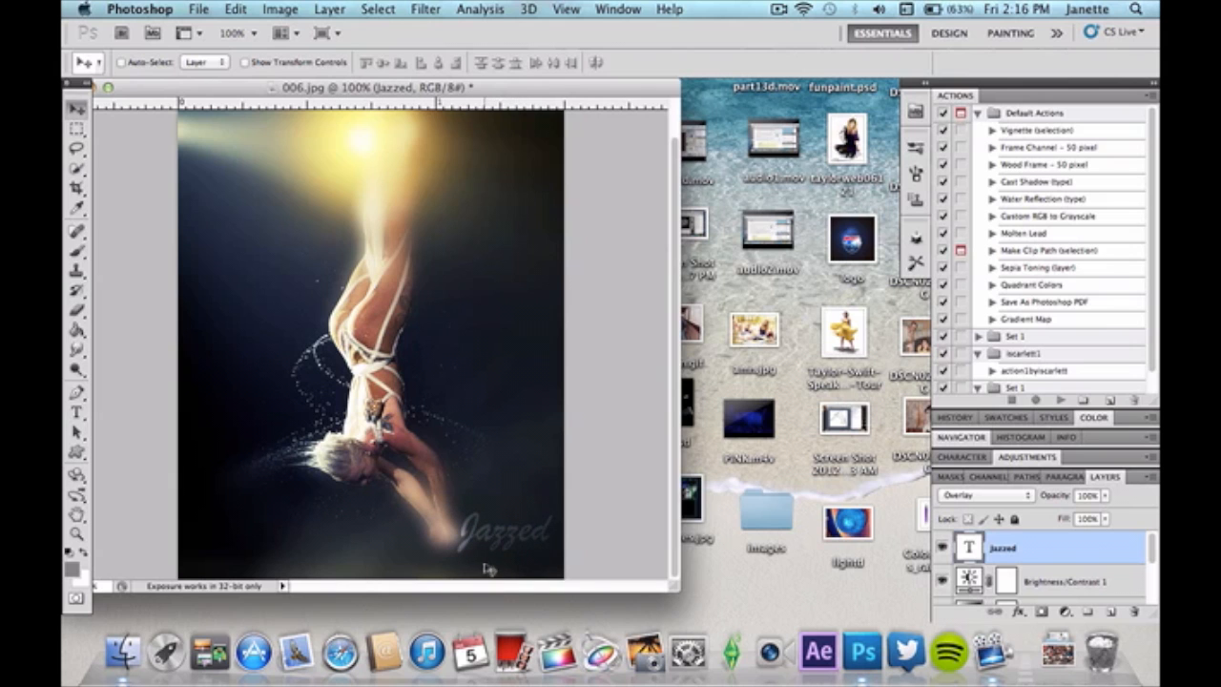
pyautogui.moveTo(516, 530); pyautogui.dragTo(516, 410)
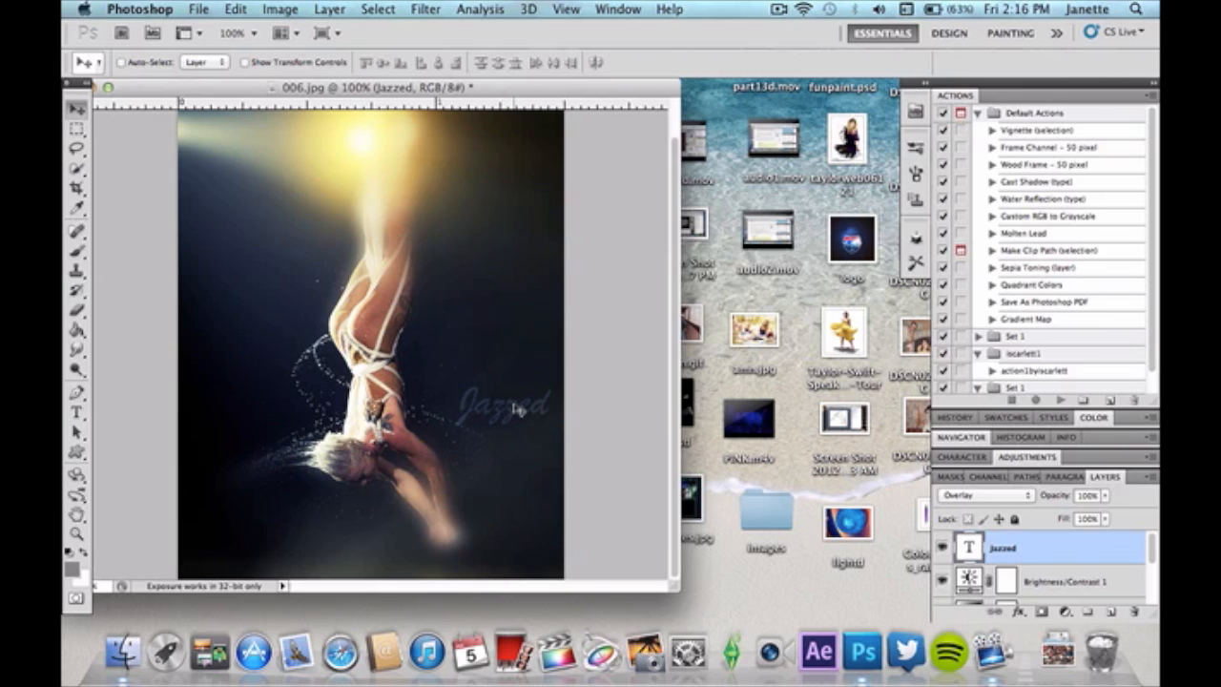